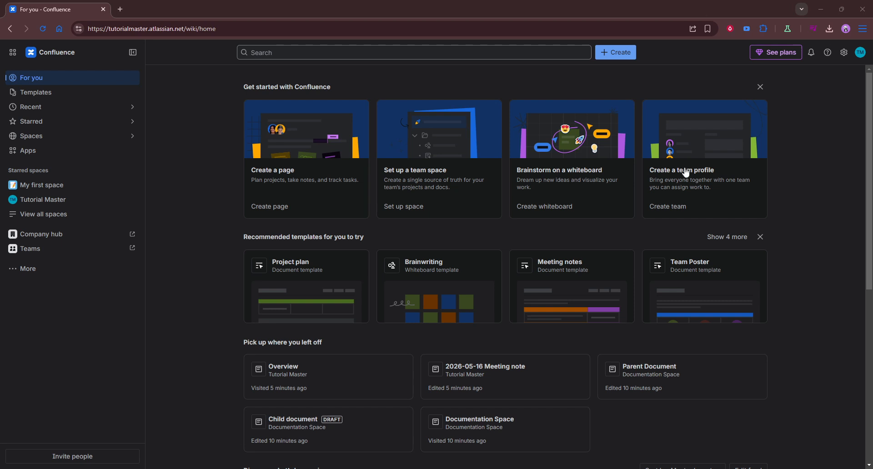
Open the Tutorial Master space and look over its content tree
click(44, 187)
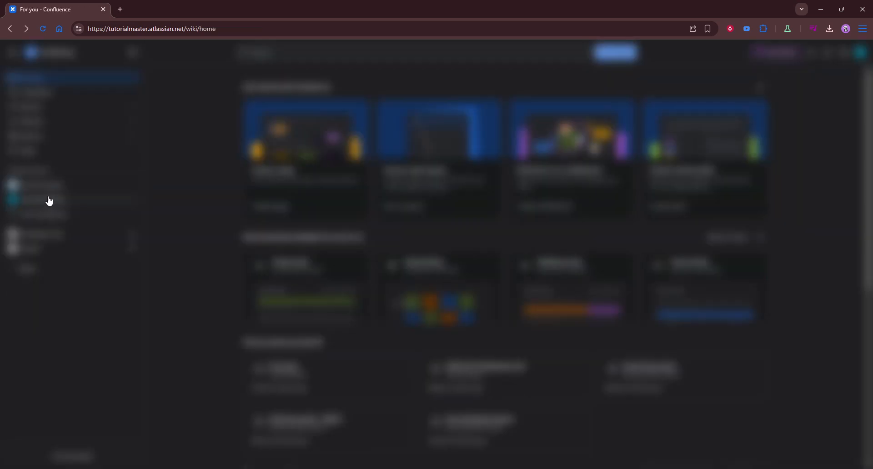
click(48, 199)
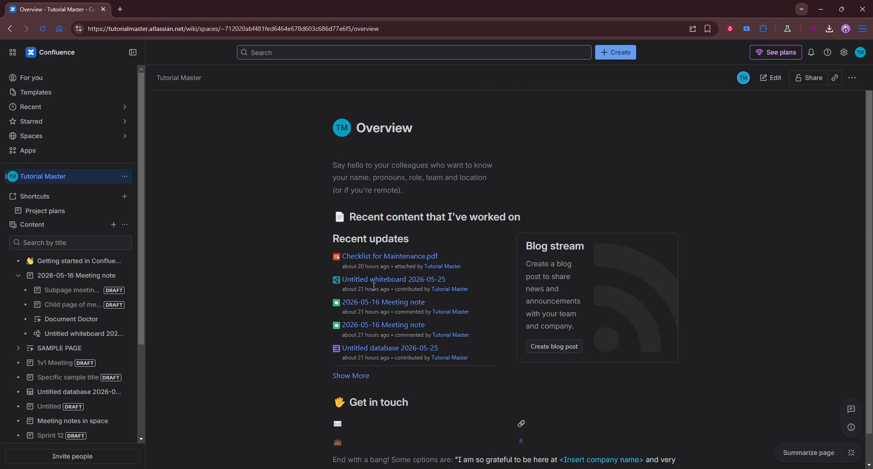
scroll(126, 324, down, 2)
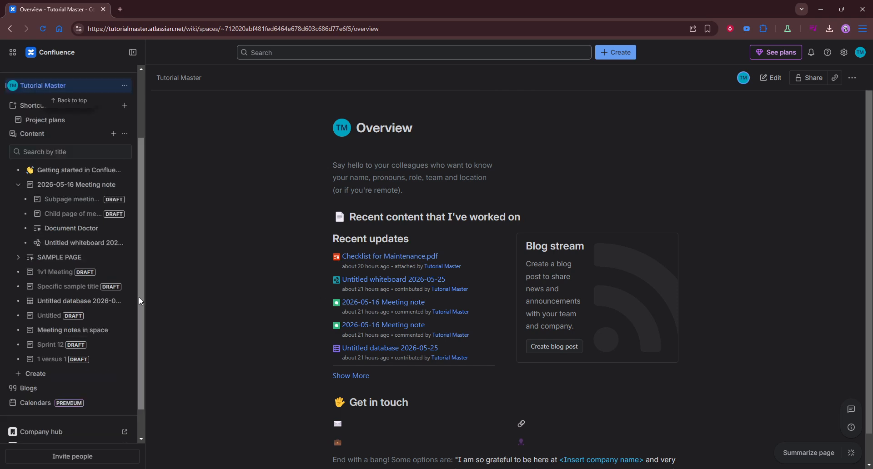
scroll(60, 331, up, 2)
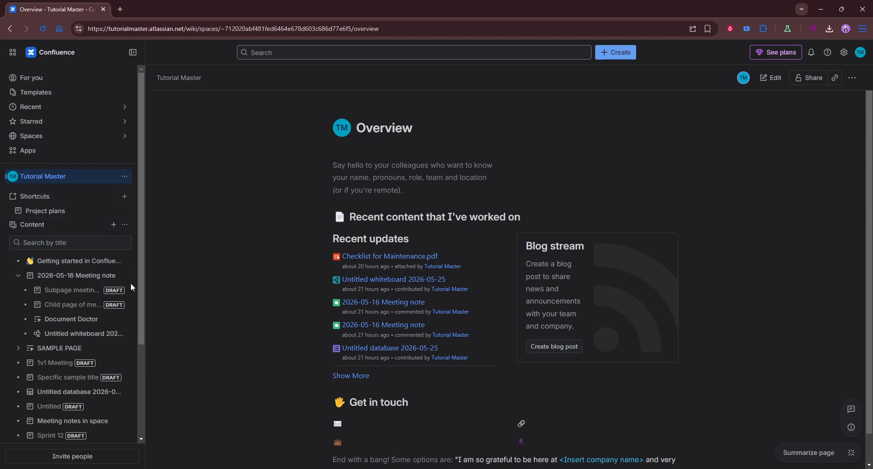
Create a new page in the space's content tree and apply the 1-on-1 Meeting template to it
scroll(97, 394, down, 1)
click(77, 424)
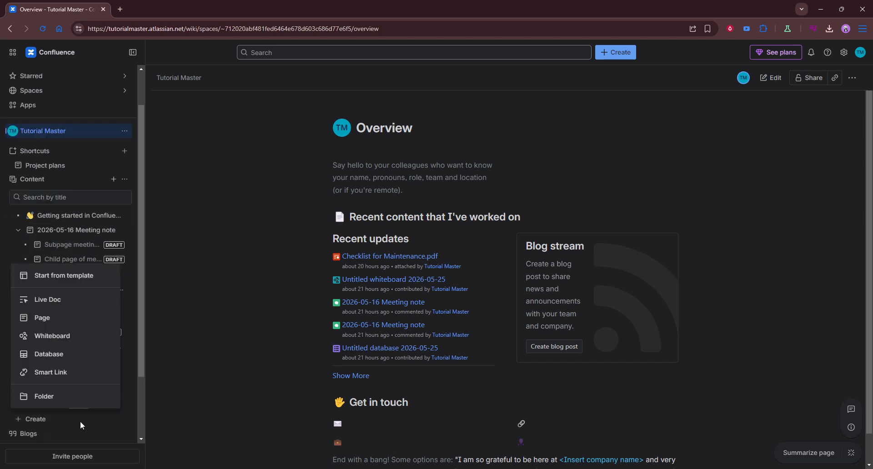
click(68, 318)
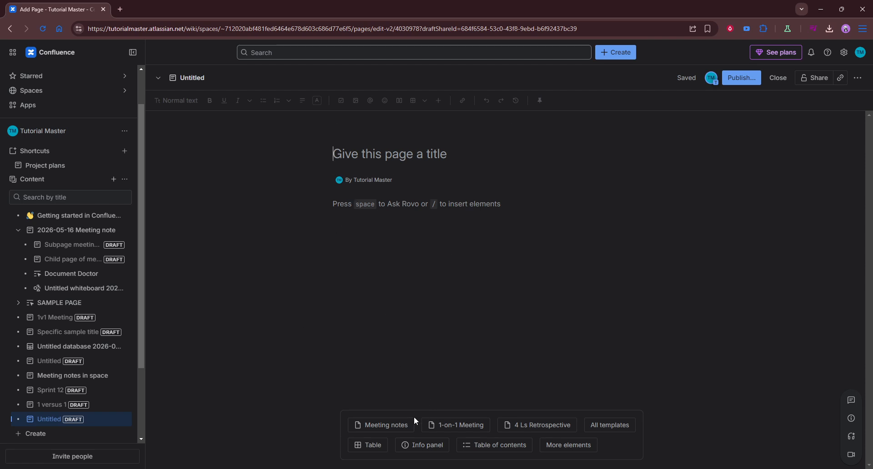
mouse_move(412, 426)
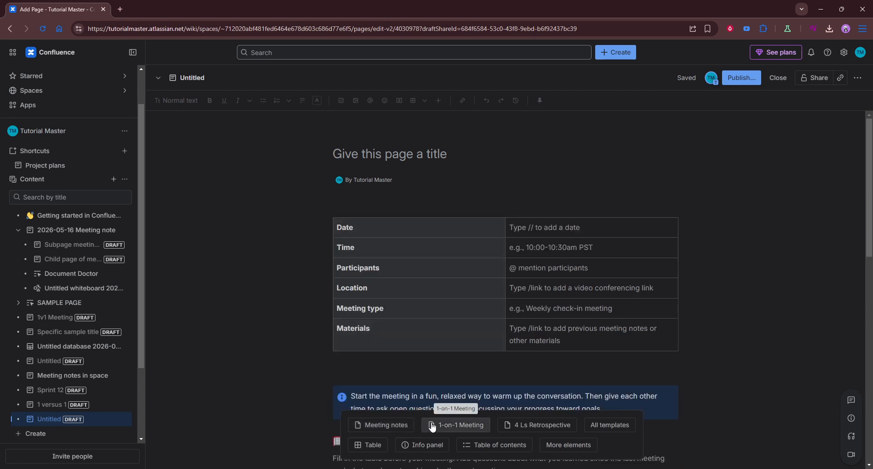
click(431, 427)
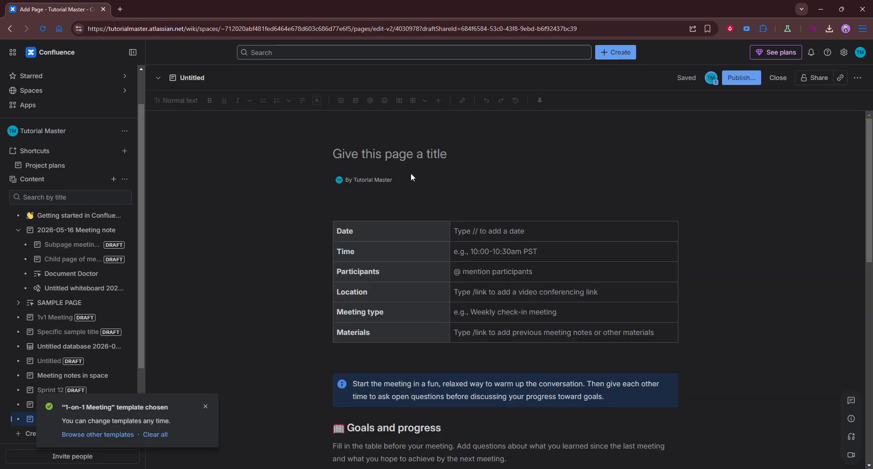
Title the page "Meeting with SpaceX CEO"
click(419, 159)
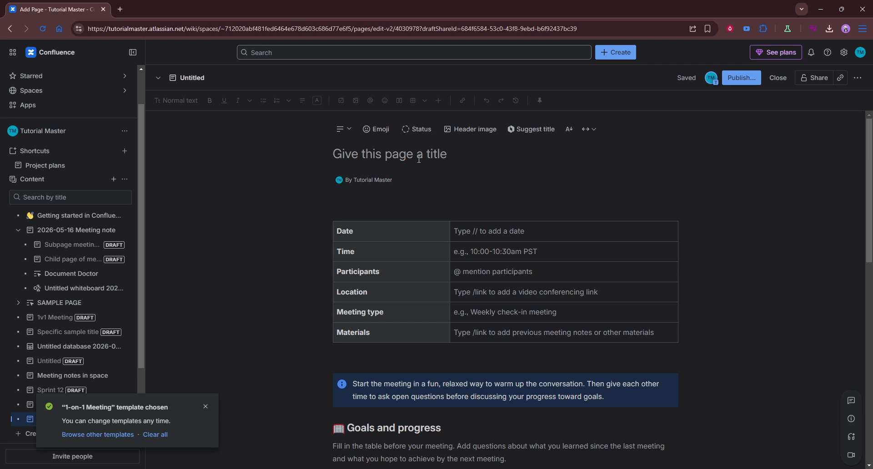
text(Me)
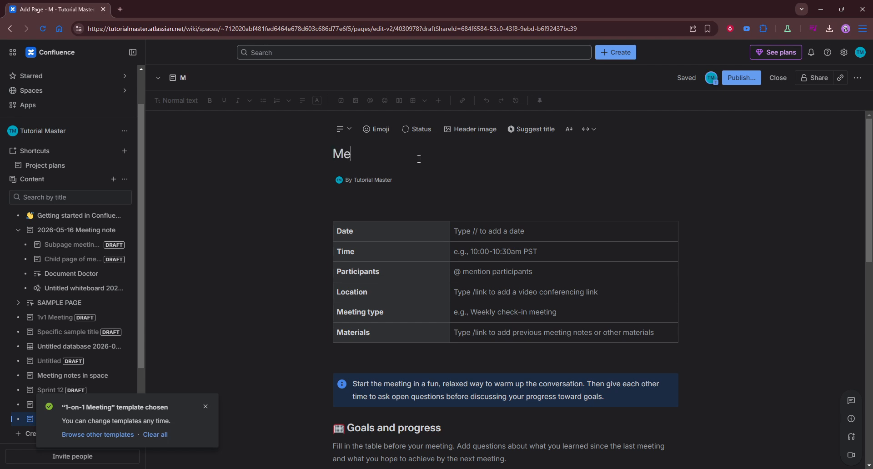
text(eting wi)
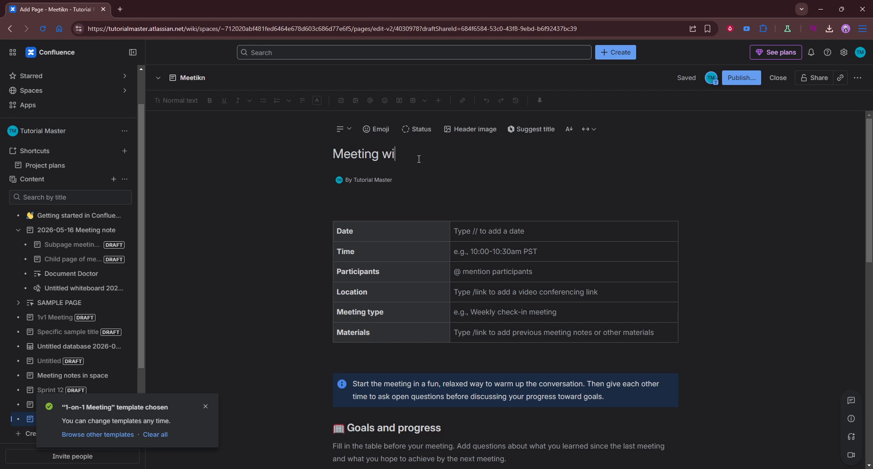
text(th SpaceX )
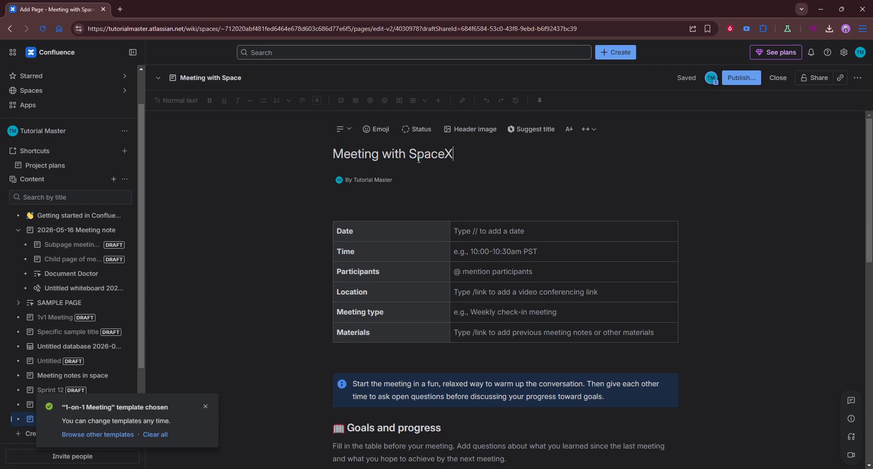
text(CEO)
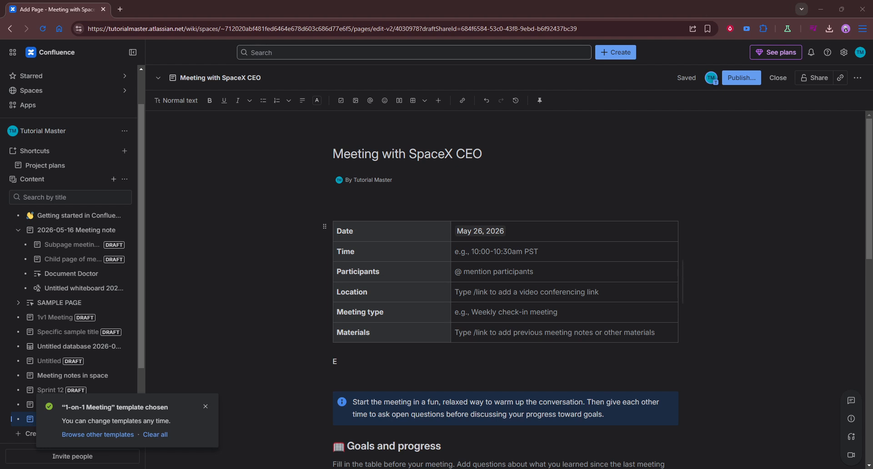
Examine the template's sections, from the meeting details table through Goals and progress and Important topics to Action items
scroll(505, 290, down, 6)
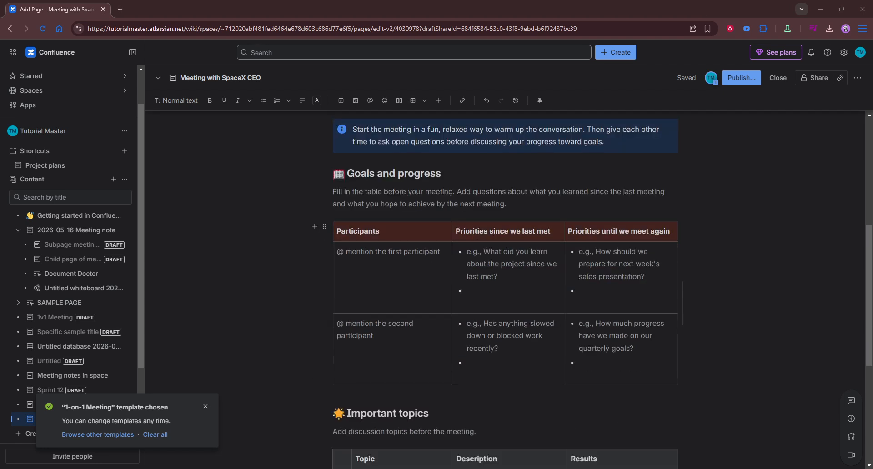
scroll(505, 291, down, 4)
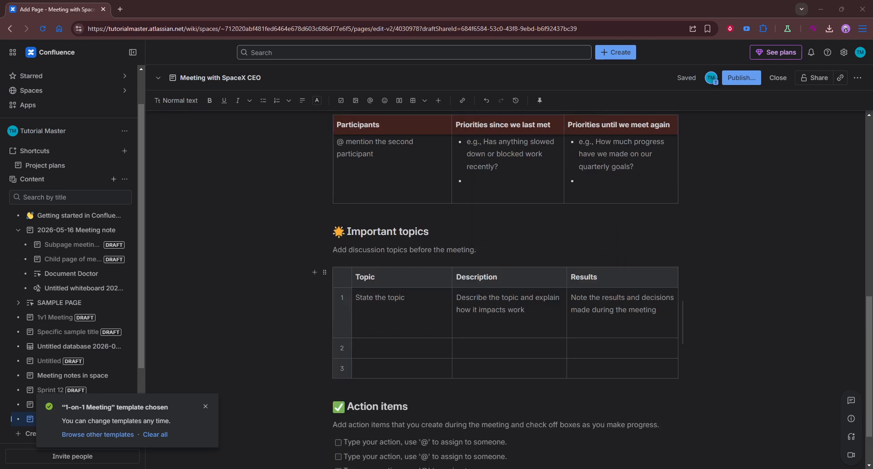
scroll(505, 291, down, 2)
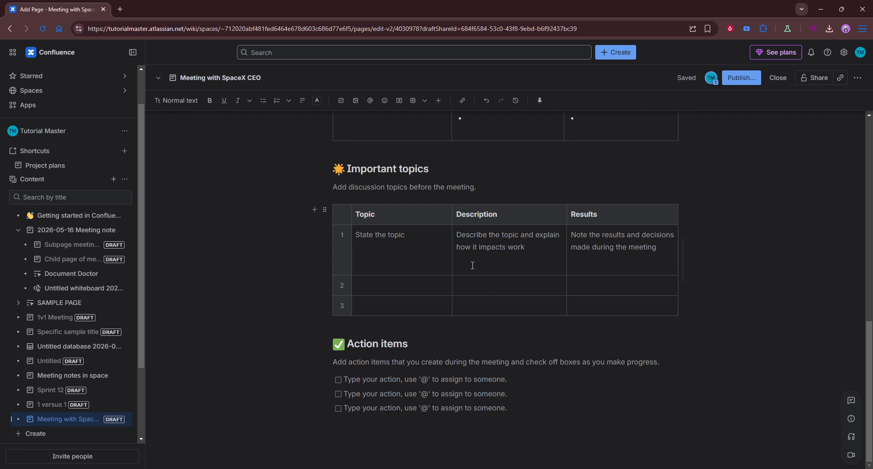
scroll(416, 367, up, 10)
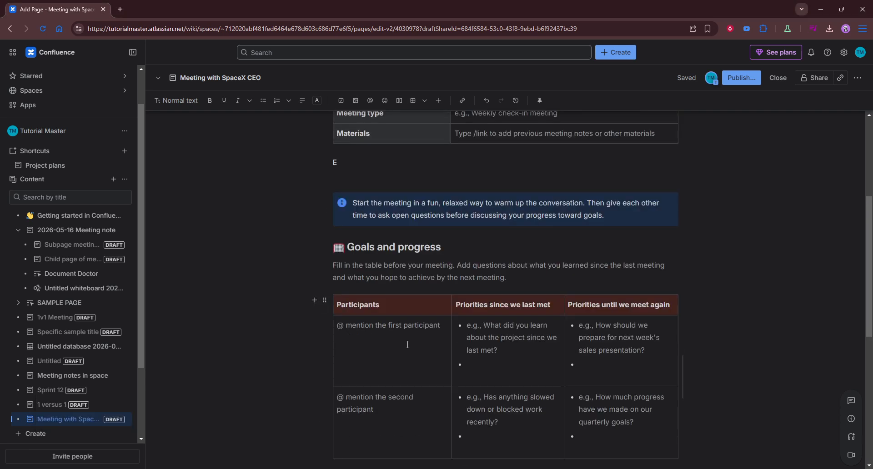
scroll(414, 318, up, 3)
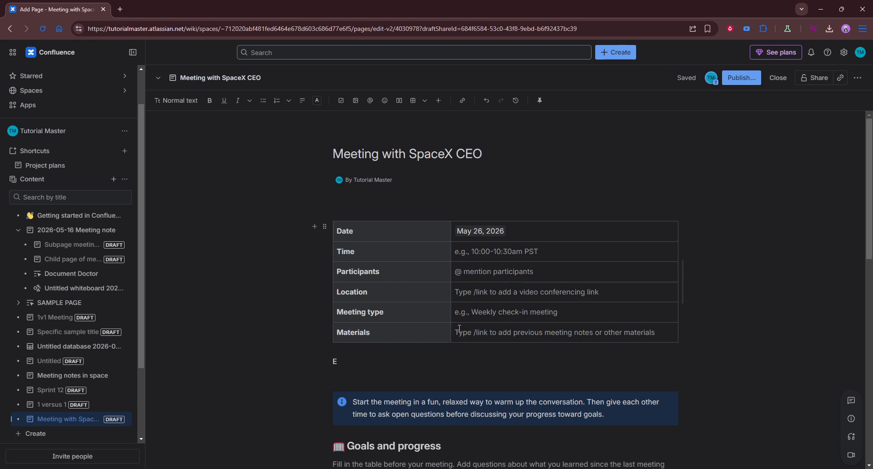
mouse_move(406, 164)
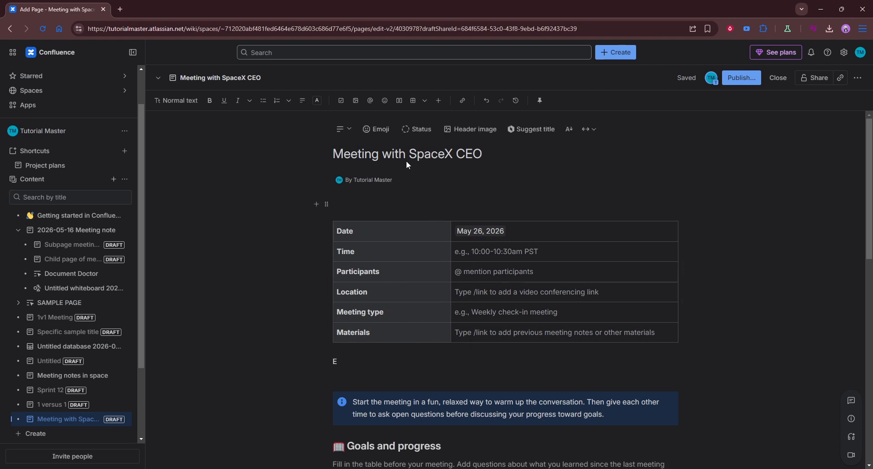
drag(472, 153, 417, 182)
click(487, 200)
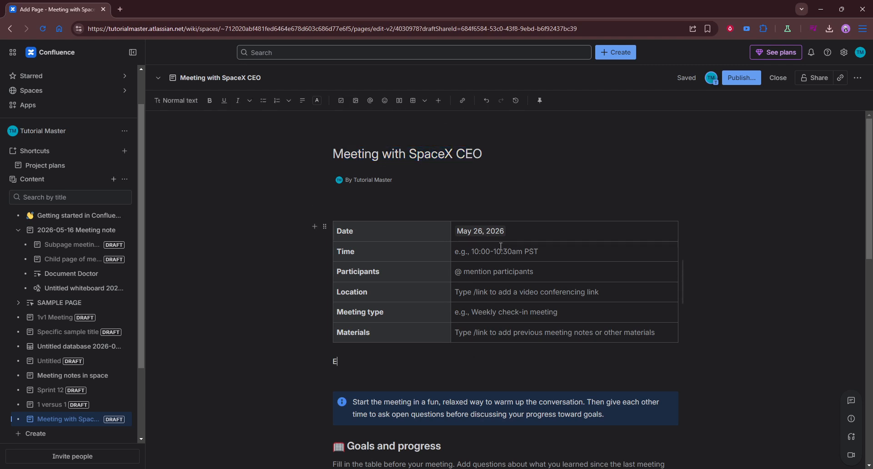
Delete the stray letter "E" below the meeting details table
scroll(466, 241, down, 2)
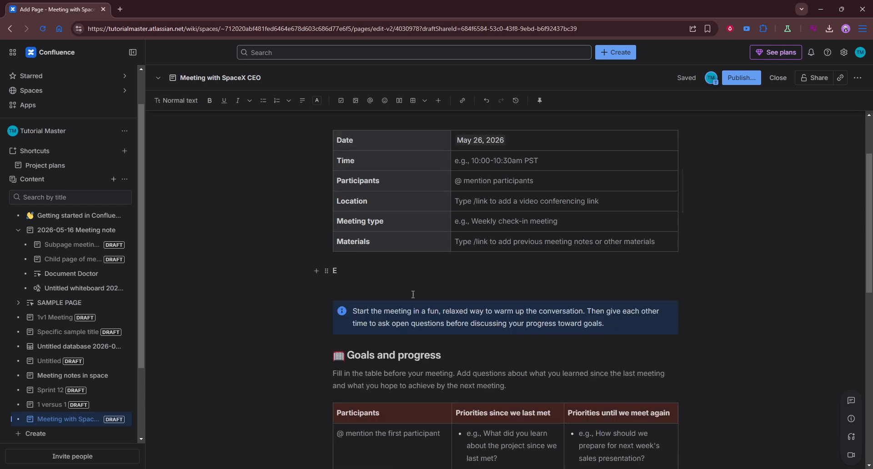
click(399, 355)
click(360, 267)
key(BackSpace)
scroll(395, 309, down, 2)
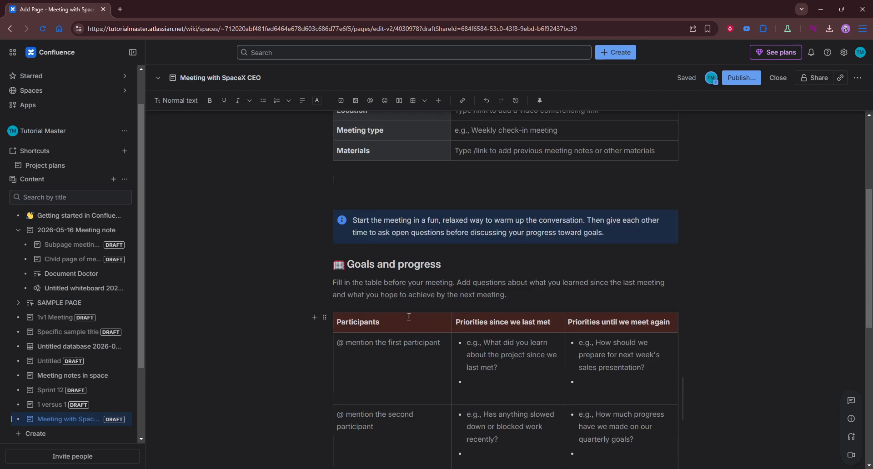
Enter "Elon Musk" in the Participants row of the meeting details table
scroll(409, 317, up, 3)
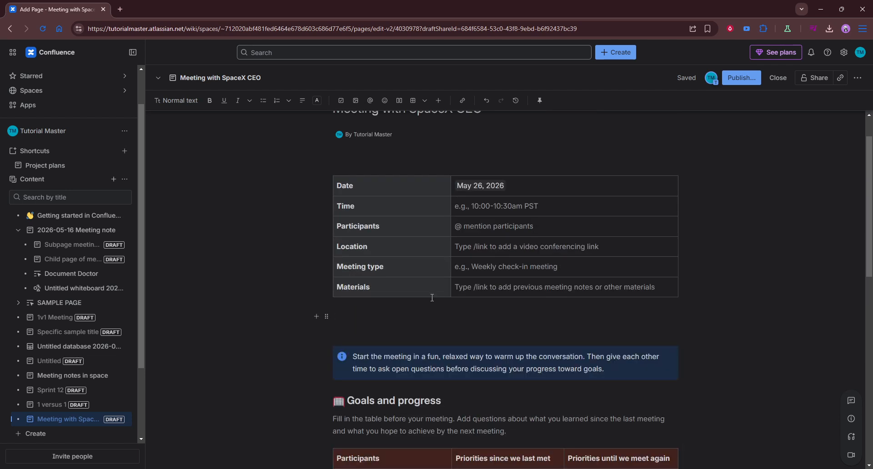
click(489, 207)
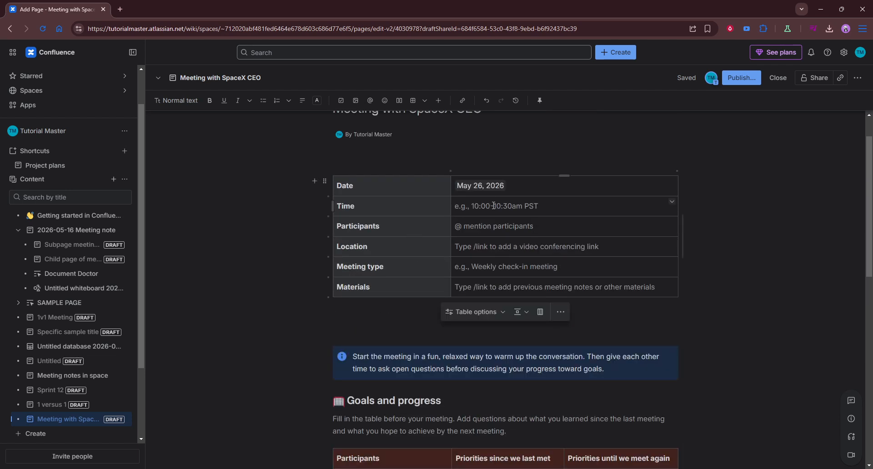
click(475, 226)
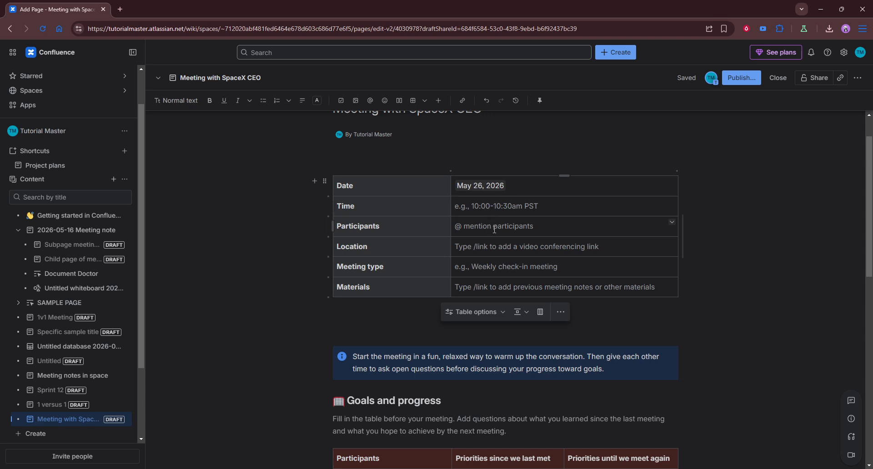
text(Elon MuskE)
key(BackSpace)
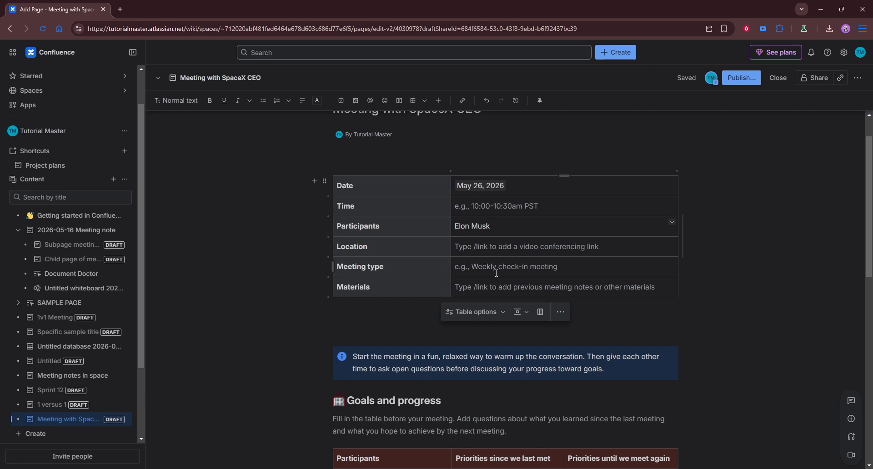
Review the remaining meeting detail rows, the Goals and progress and Important topics tables, and the Action items list
click(503, 242)
click(480, 263)
scroll(495, 262, down, 3)
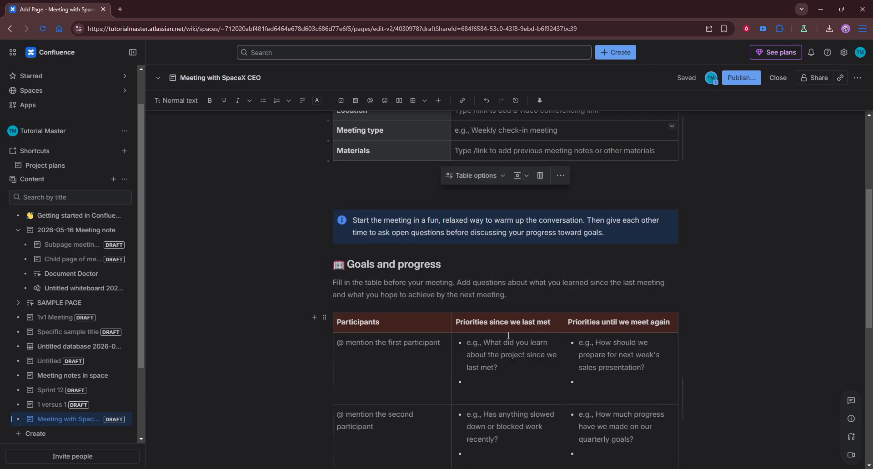
scroll(528, 302, down, 2)
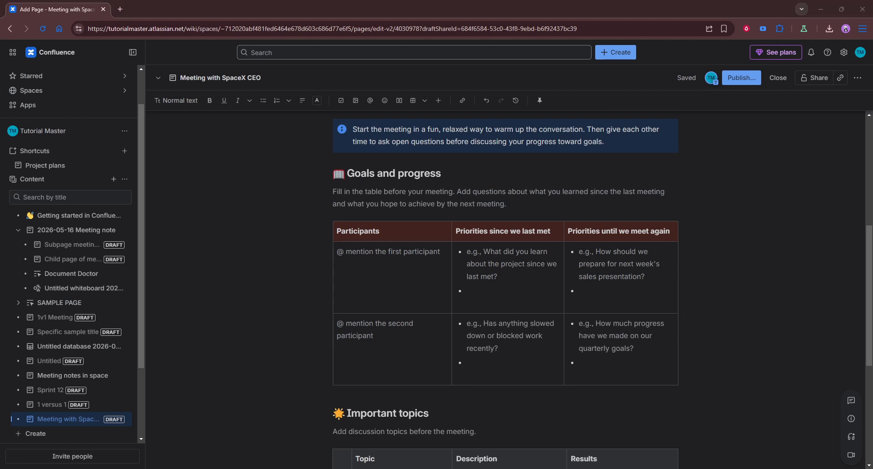
scroll(489, 317, down, 1)
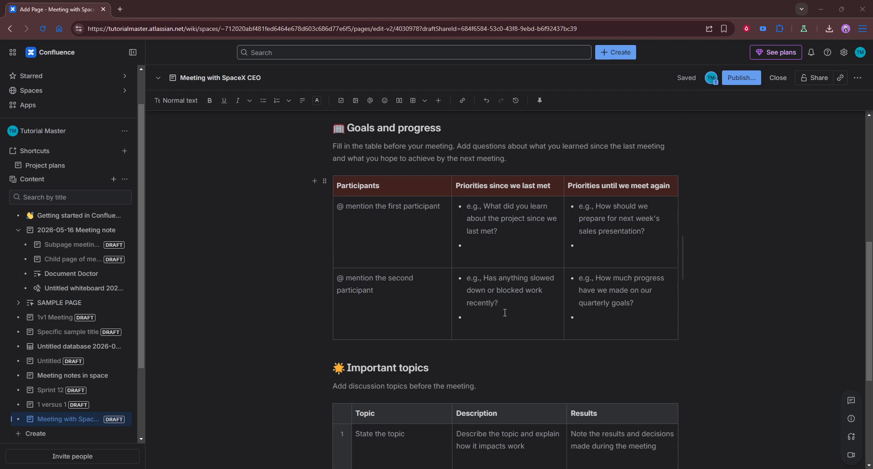
scroll(475, 346, down, 4)
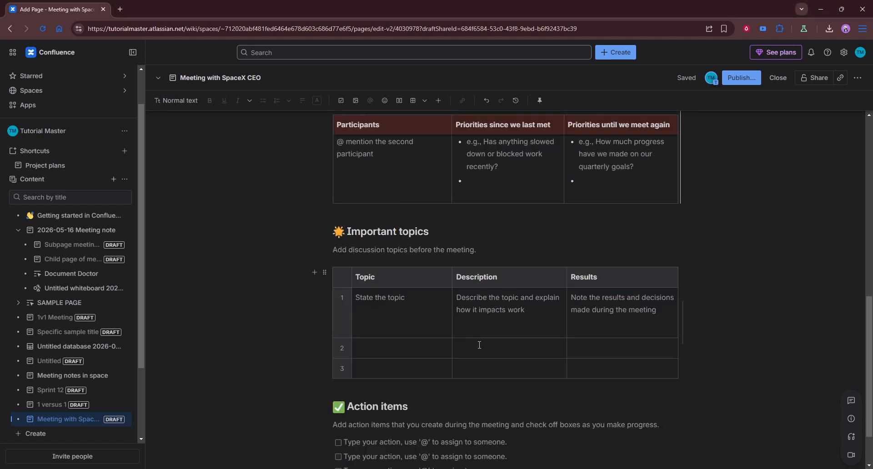
click(478, 345)
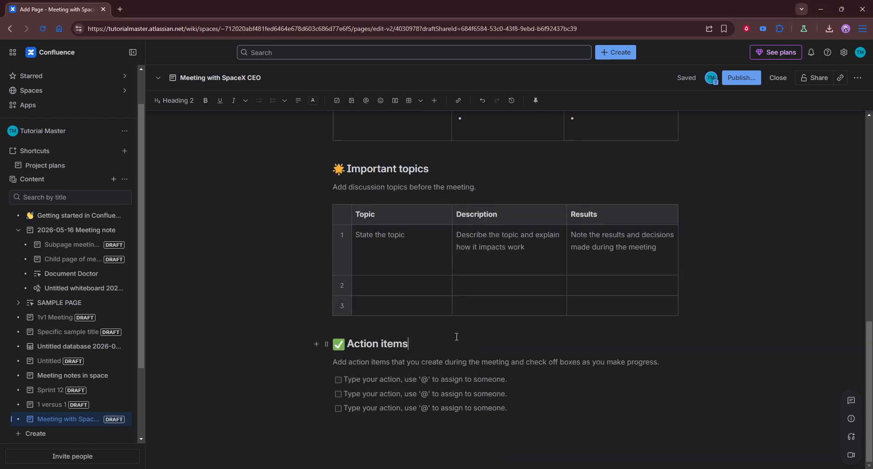
Turn the empty third action item into a plain blank line below the Action items list
click(655, 404)
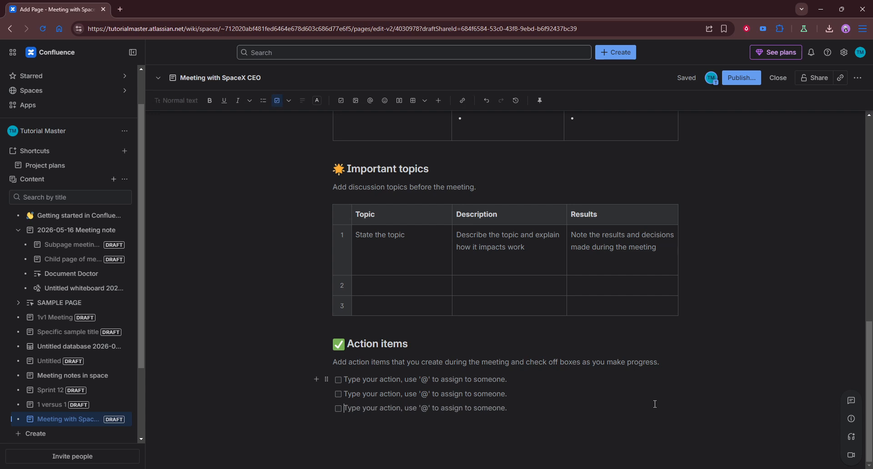
key(Return)
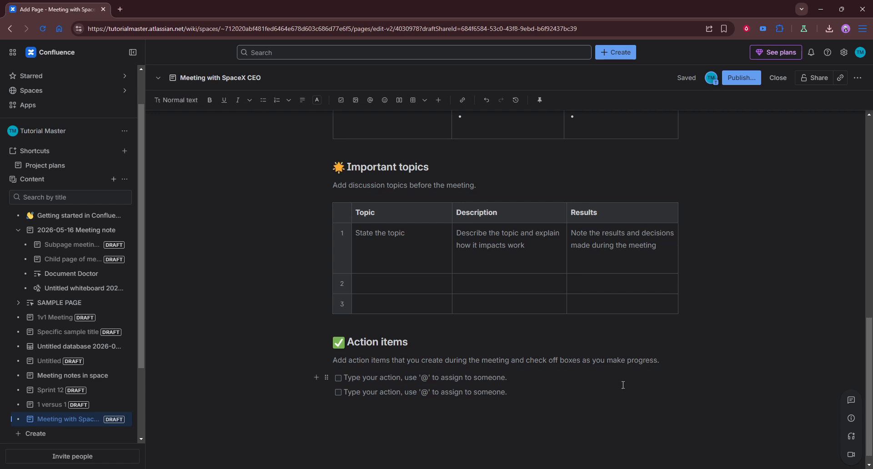
Browse the insertable elements on the blank line, filtering them by "d" and by "file", and clear the query without inserting anything
text(/)
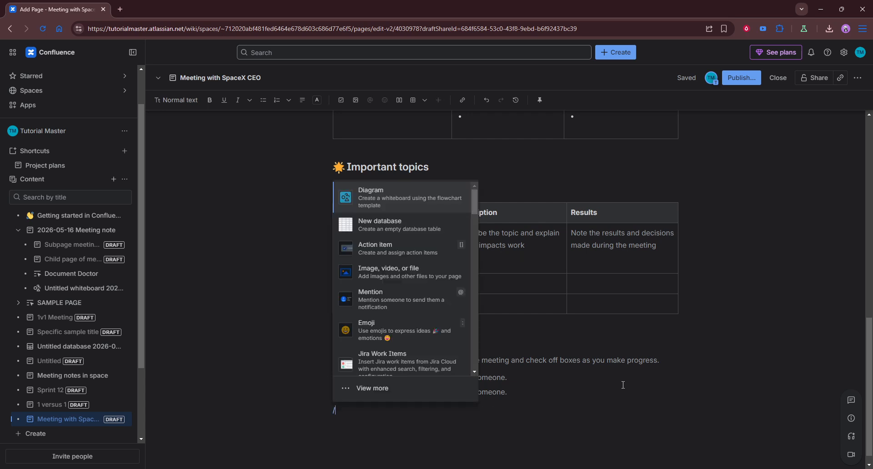
text(d)
key(BackSpace)
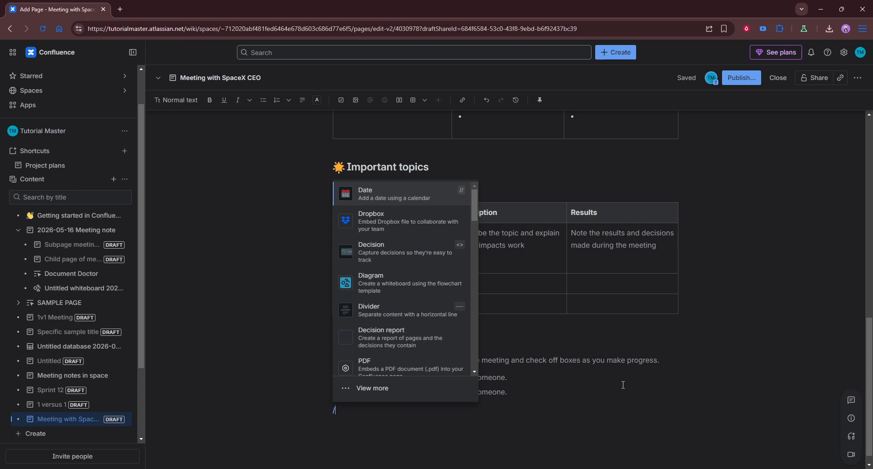
text(file)
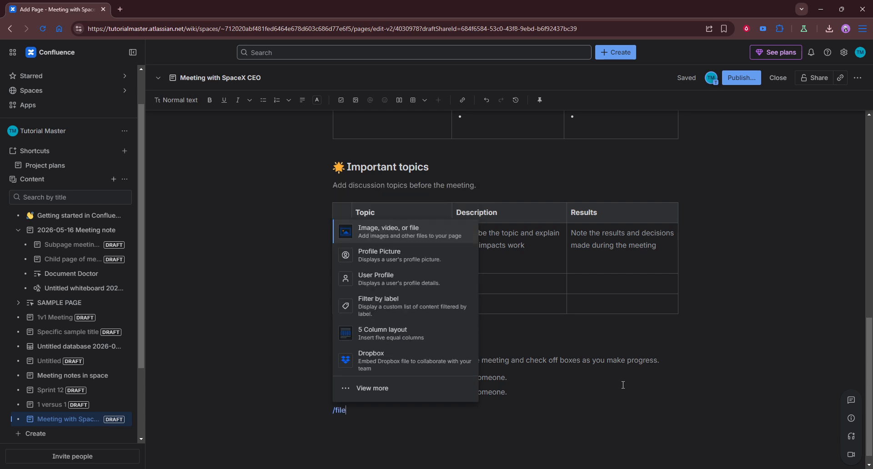
key(BackSpace)
key(BackSpace)
key(BackSpace)
key(BackSpace)
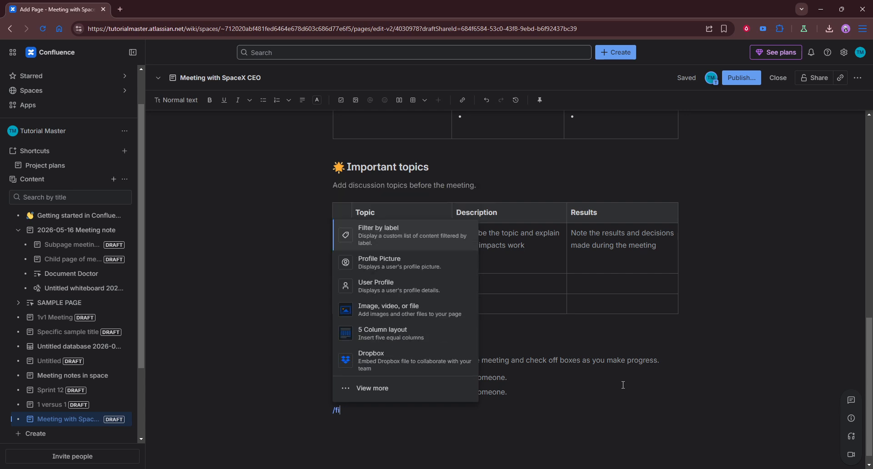
key(BackSpace)
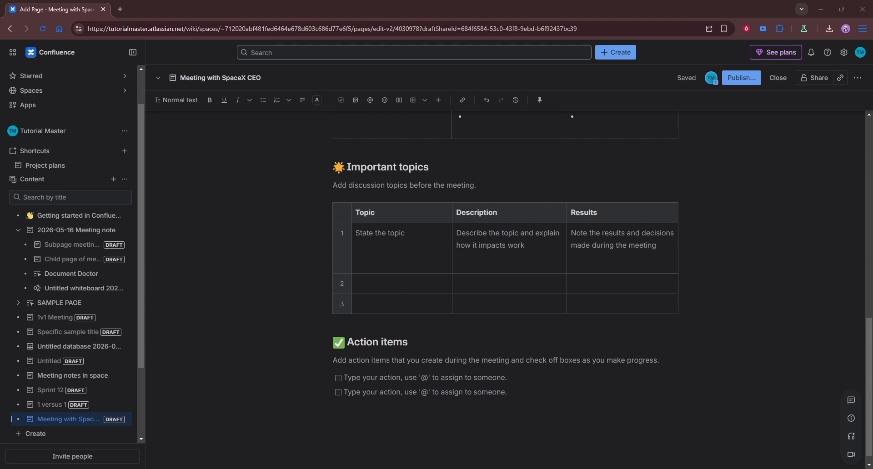
Publish the "Meeting with SpaceX CEO" page in the space's Overview location with Open general access
scroll(326, 348, down, 1)
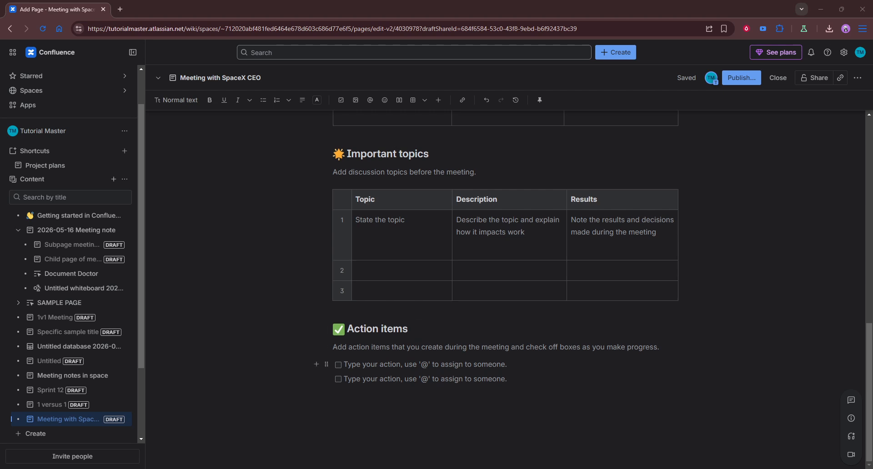
scroll(506, 291, up, 8)
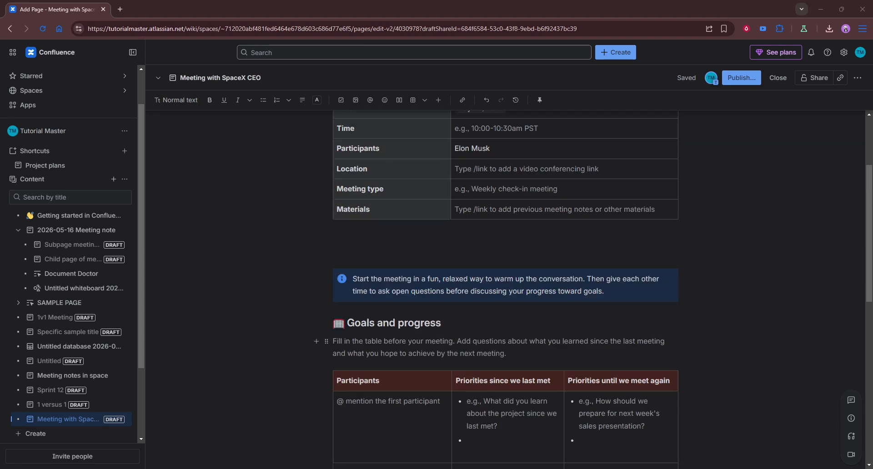
scroll(505, 291, up, 3)
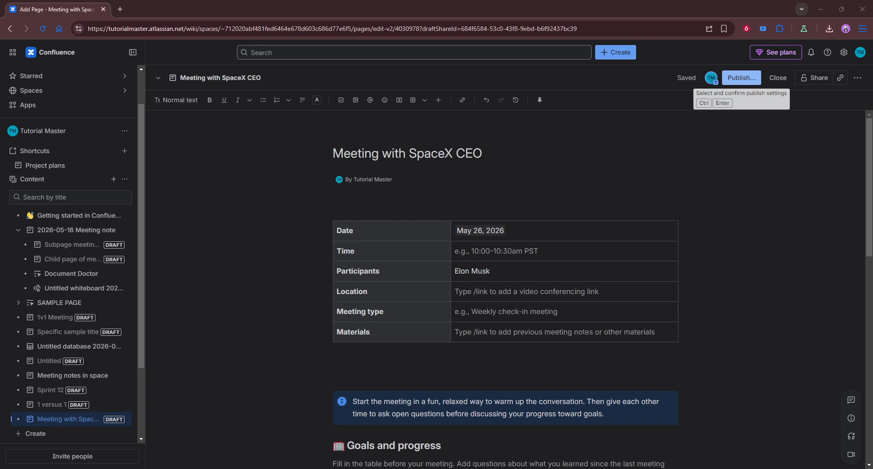
click(742, 84)
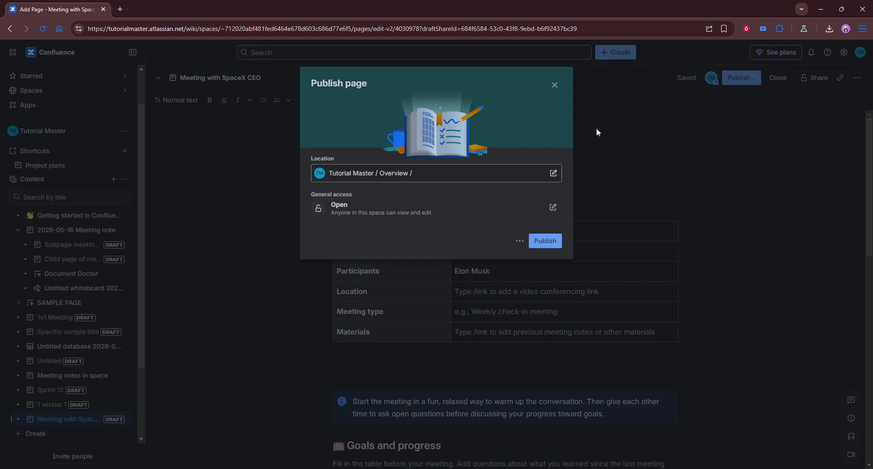
click(535, 241)
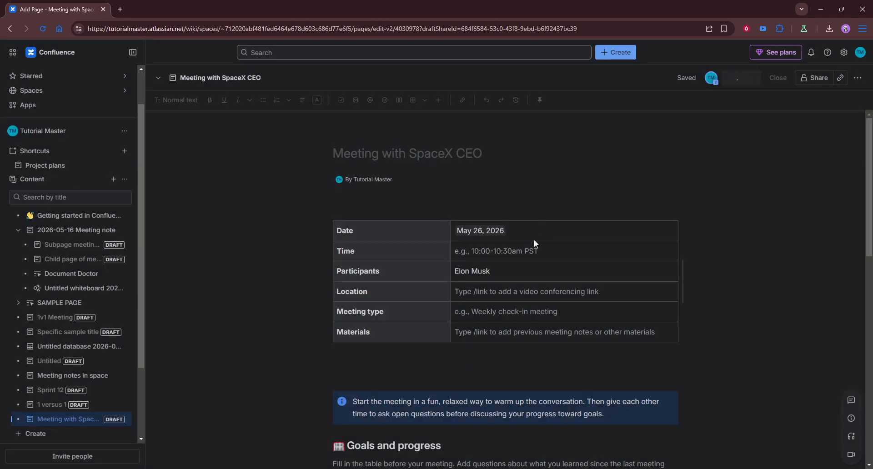